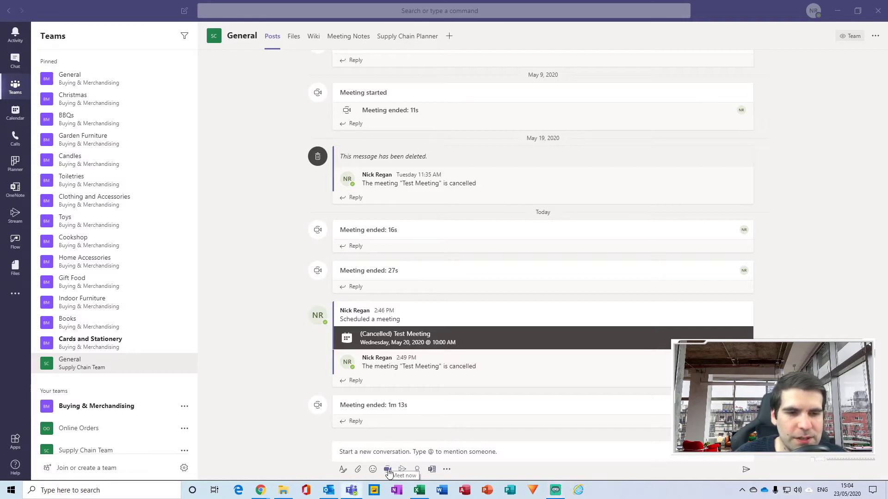
# Set up an instant General channel meeting titled 'Test Meet' with video turned off.
pyautogui.click(388, 471)
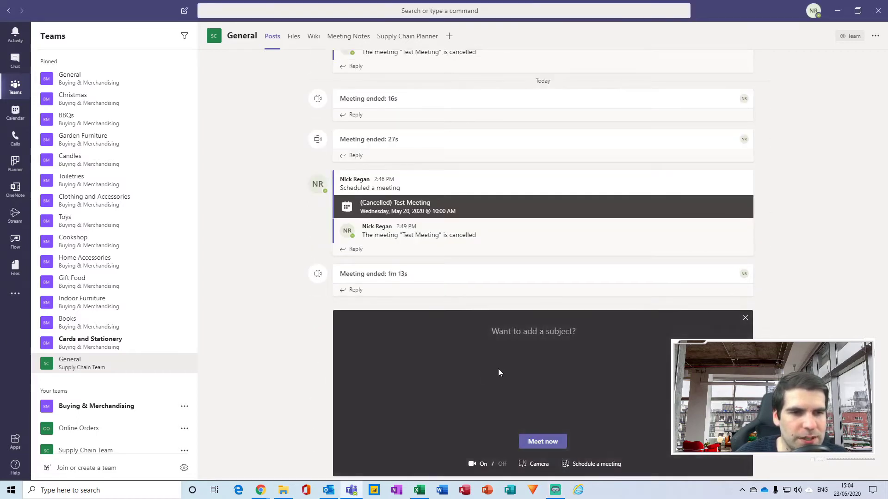
pyautogui.click(494, 333)
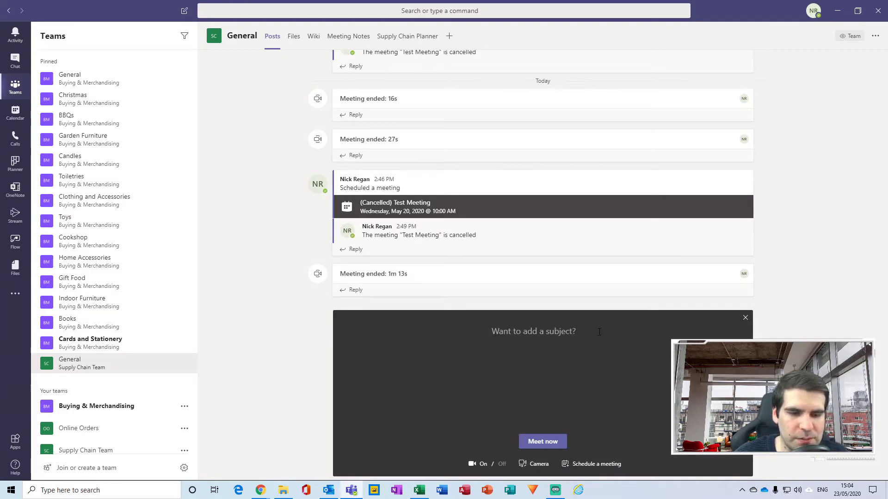
pyautogui.write('Test M')
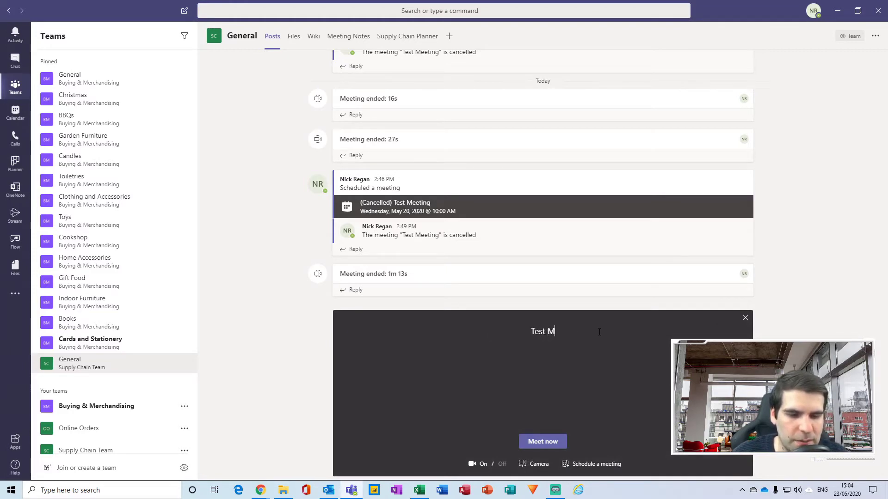
pyautogui.write('eet')
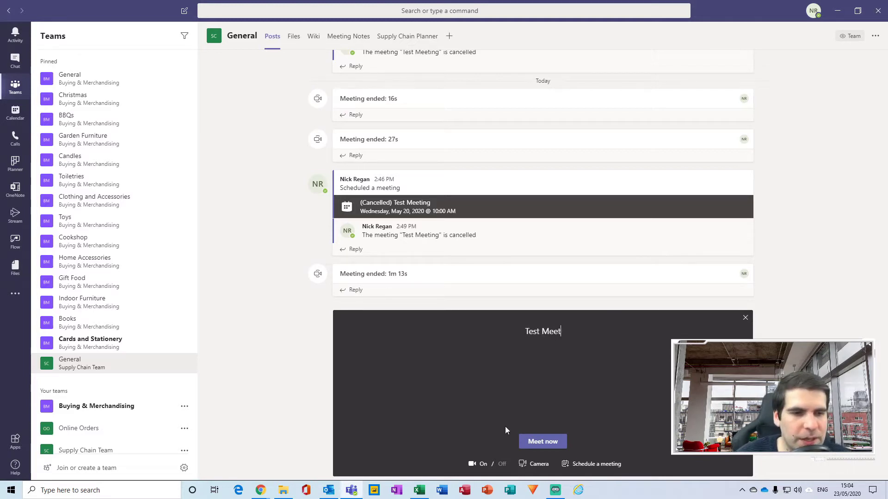
pyautogui.click(480, 465)
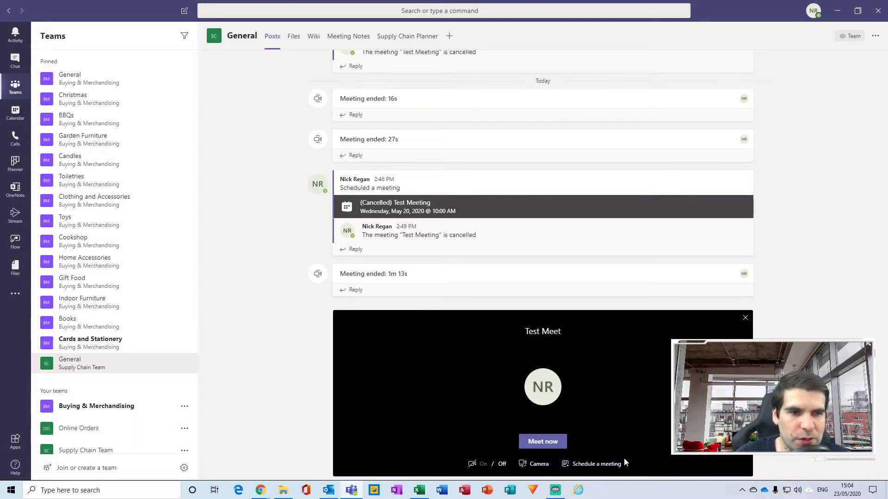
# Start the Test Meet call, hang up after 27 seconds, then switch to the Calendar.
pyautogui.click(542, 443)
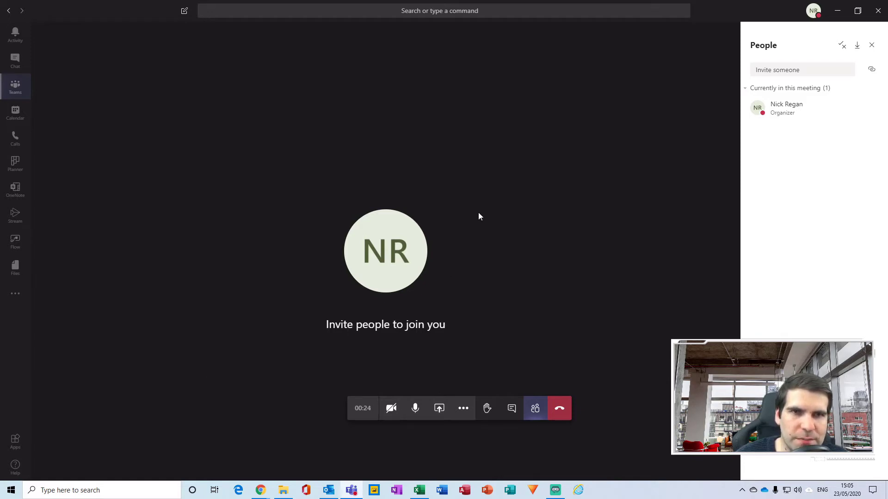
pyautogui.click(564, 411)
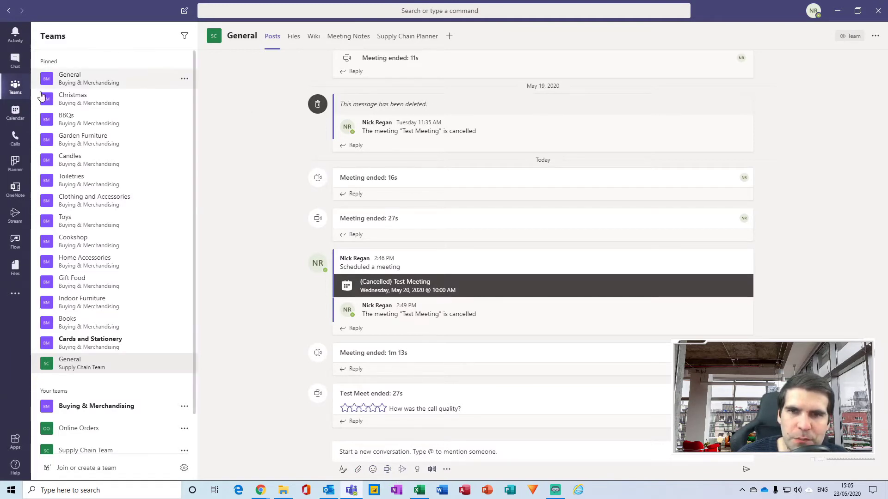
pyautogui.click(16, 117)
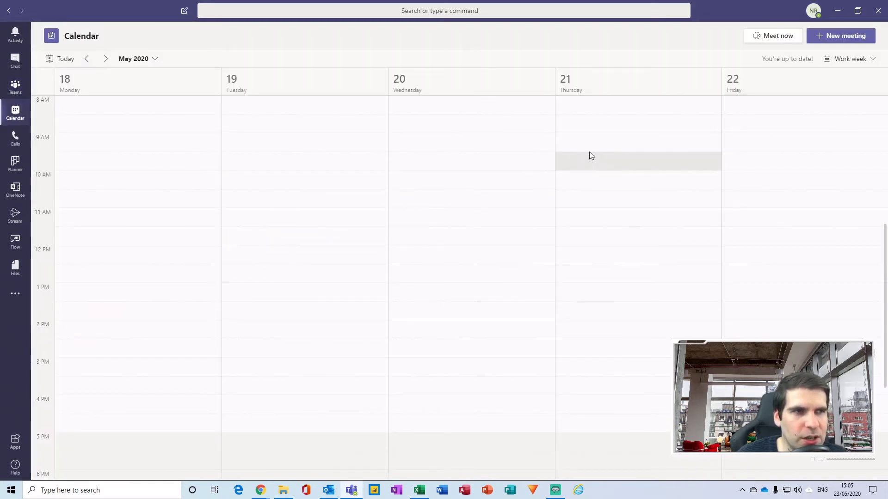
# Launch a Meet now meeting from the Calendar and join it from the pre-join screen.
pyautogui.click(768, 38)
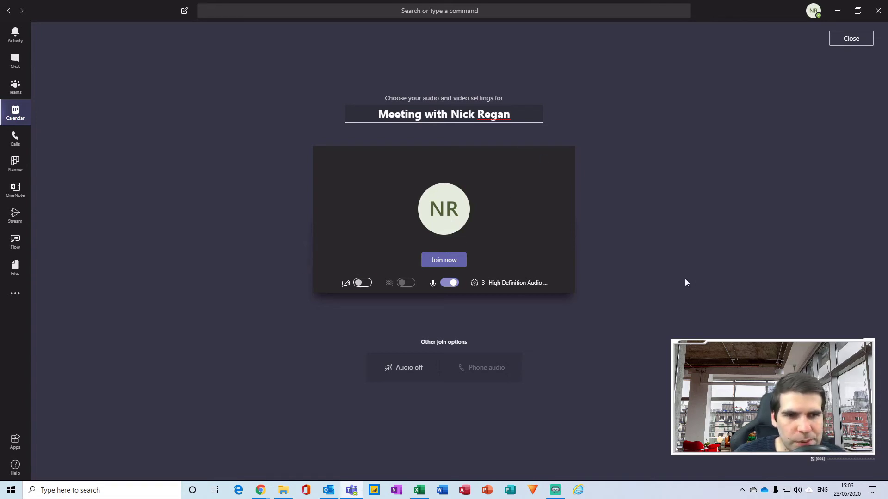
pyautogui.click(455, 264)
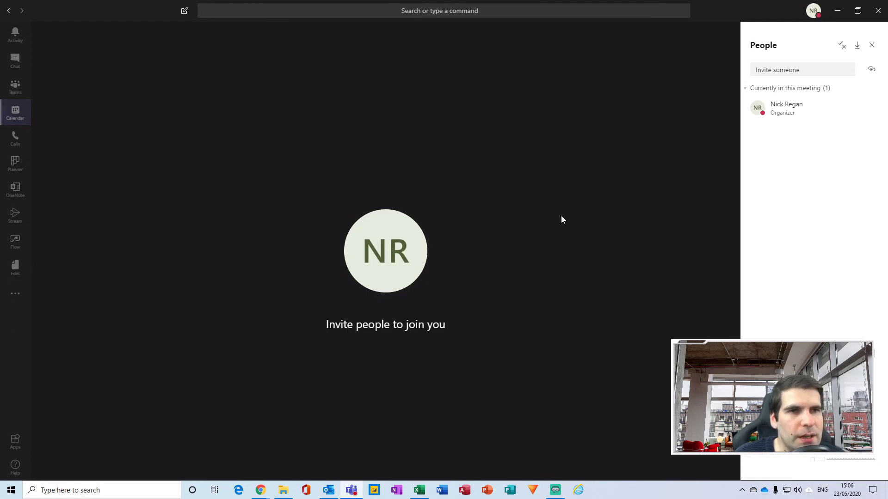
# Hang up to leave the Calendar meeting after about one minute.
pyautogui.click(564, 410)
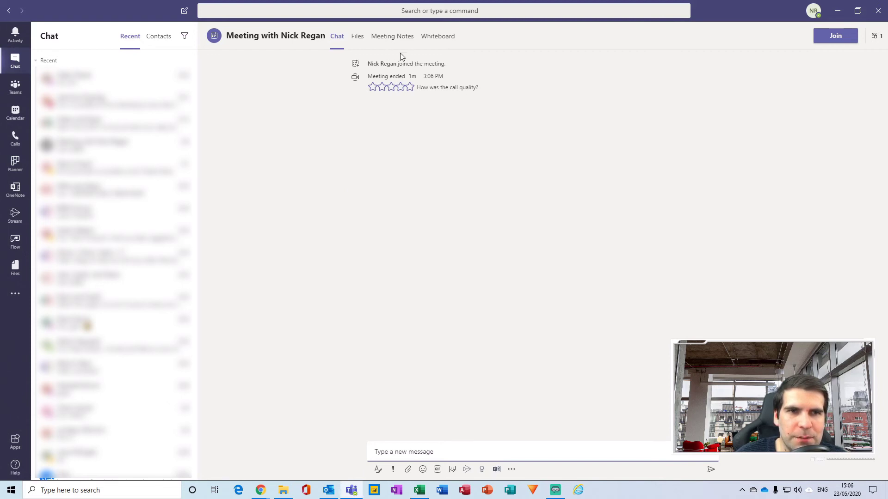
# Give the ended meeting's call quality a five-star rating in the chat.
pyautogui.click(410, 88)
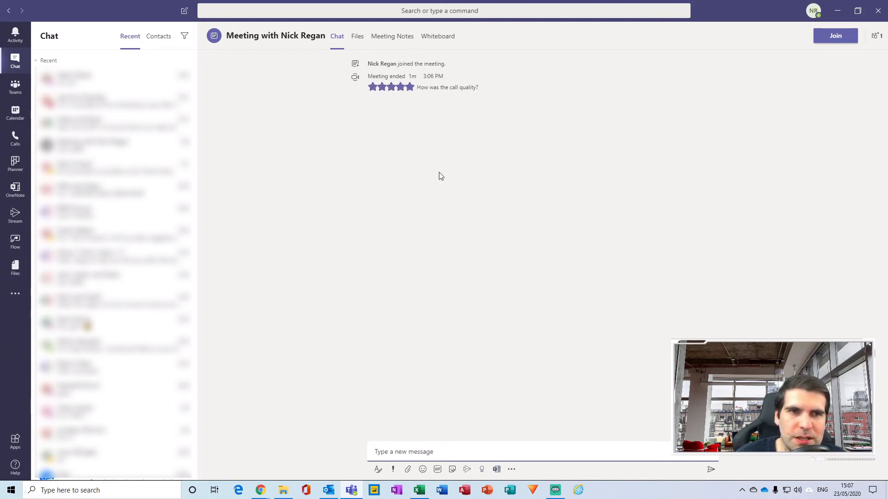